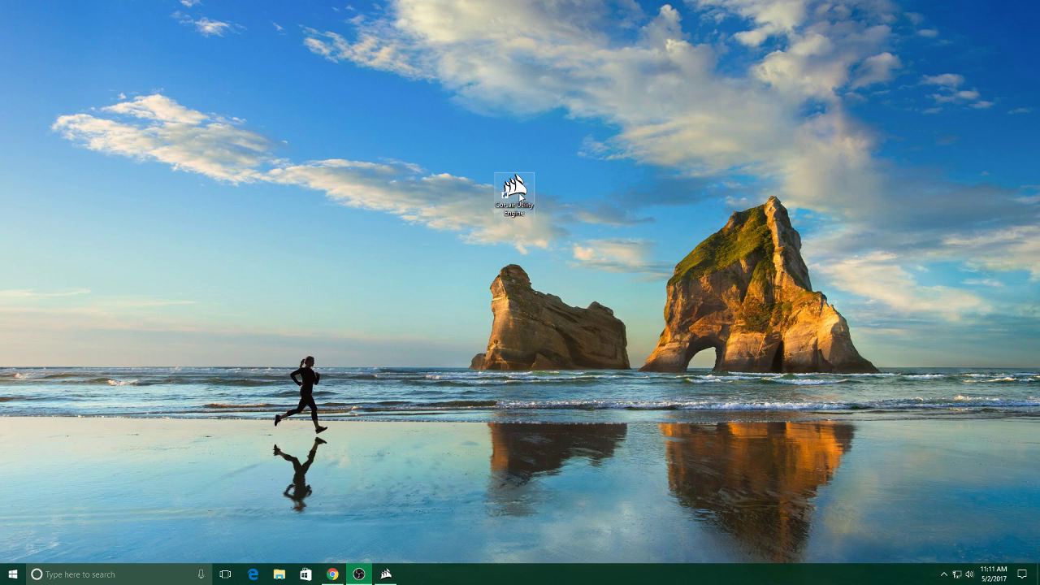
Open Corsair Utility Engine and disable "Show only connected devices" in the global settings.
double_click(518, 195)
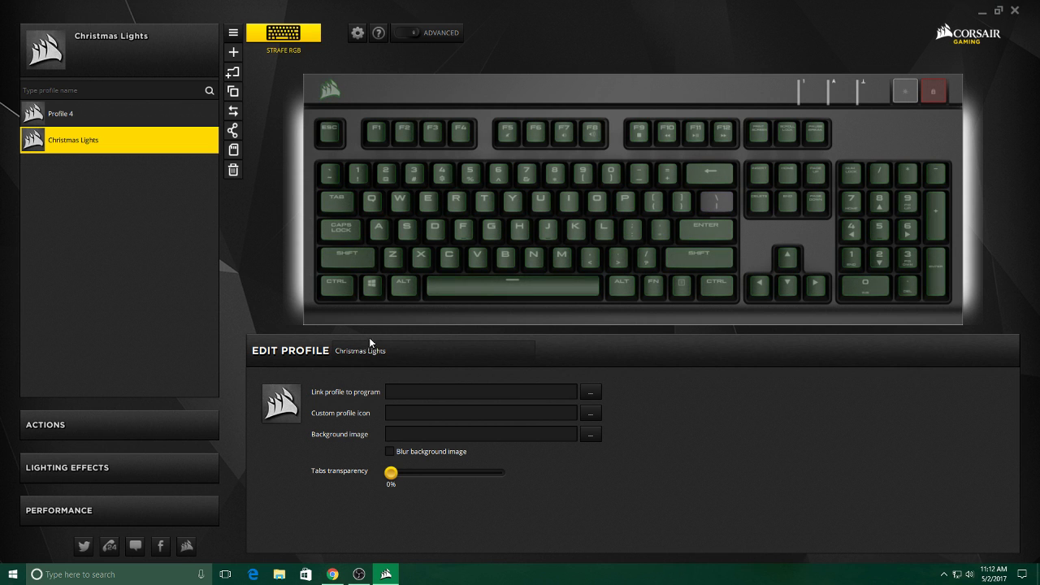
click(357, 33)
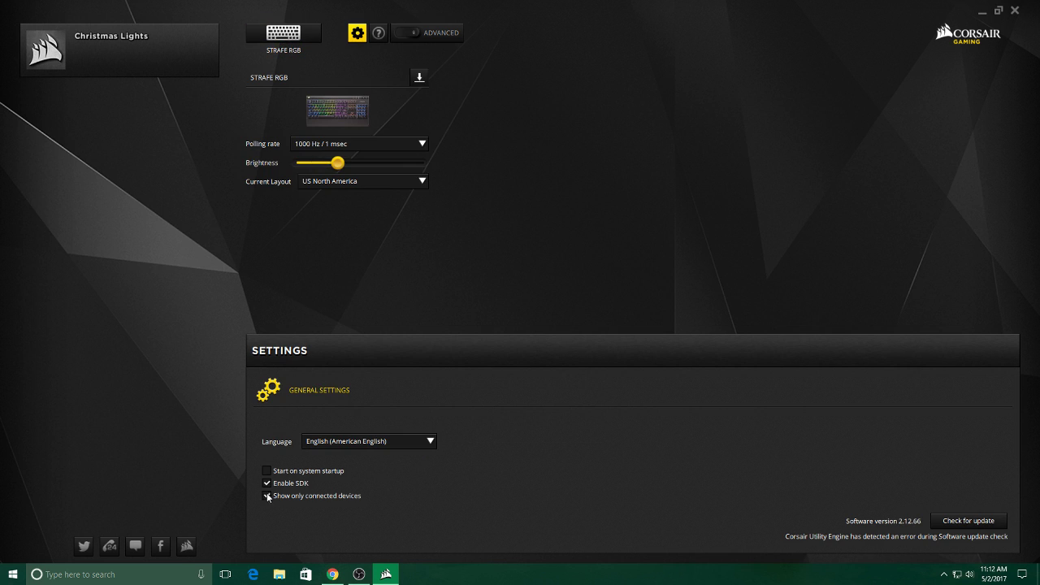
click(266, 495)
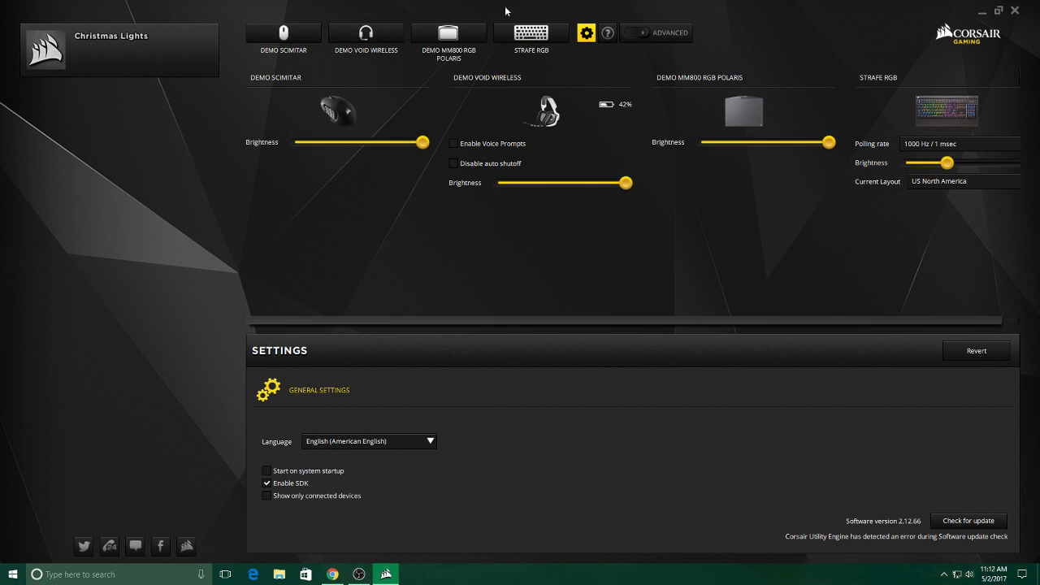
View the profile list with the demo devices, and re-enable "Show only connected devices" in the global settings.
click(153, 47)
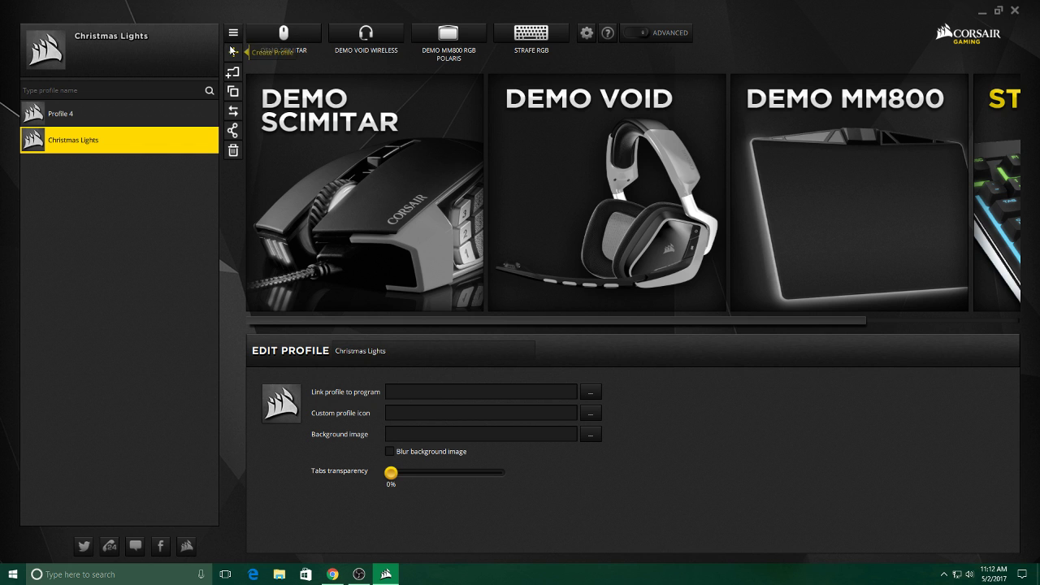
click(587, 34)
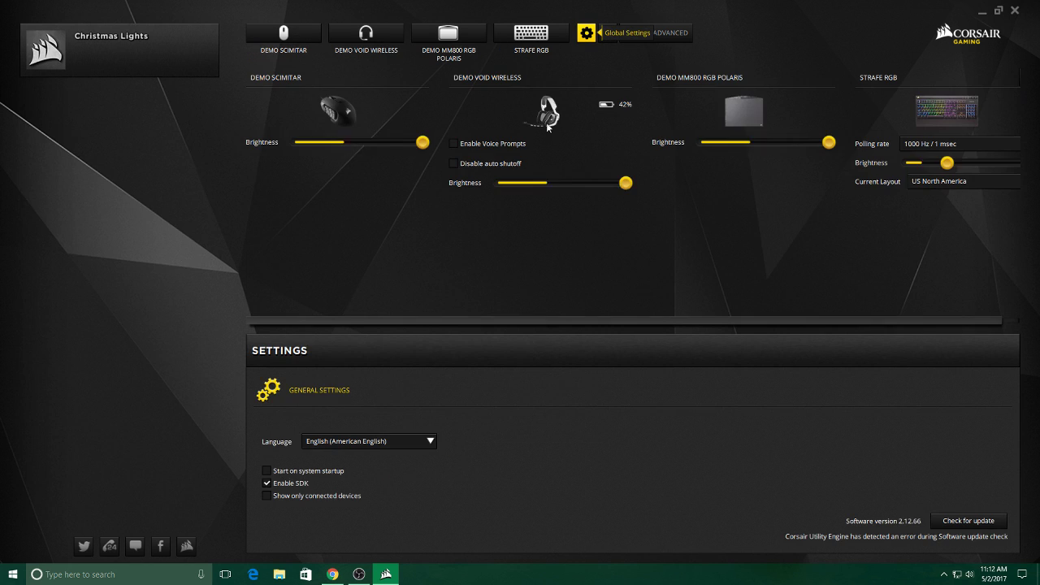
click(266, 495)
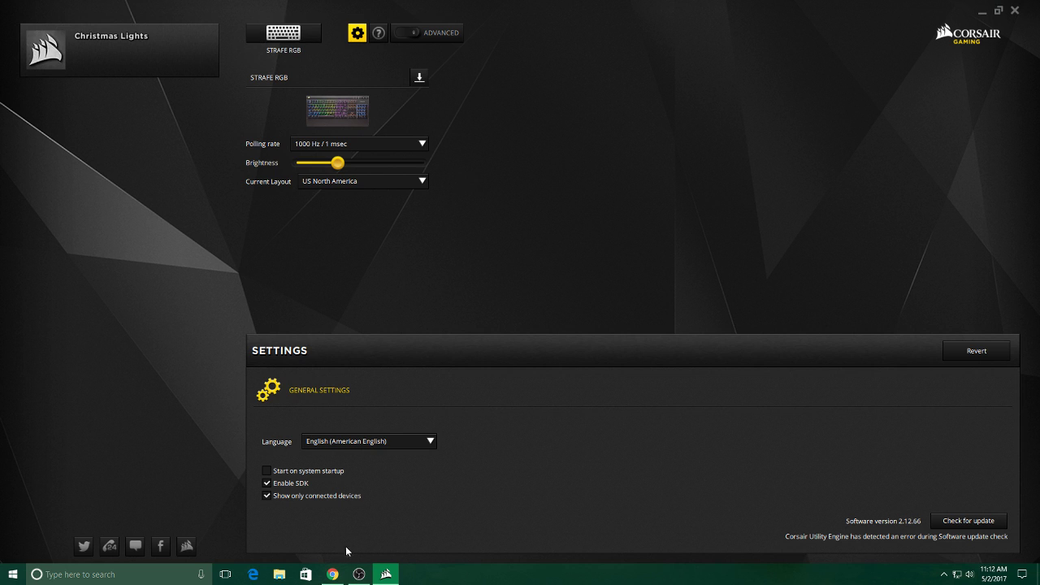
Switch to Chrome, bring up the Corsair Gaming page and close the other open page about resetting Windows.
click(332, 574)
click(62, 7)
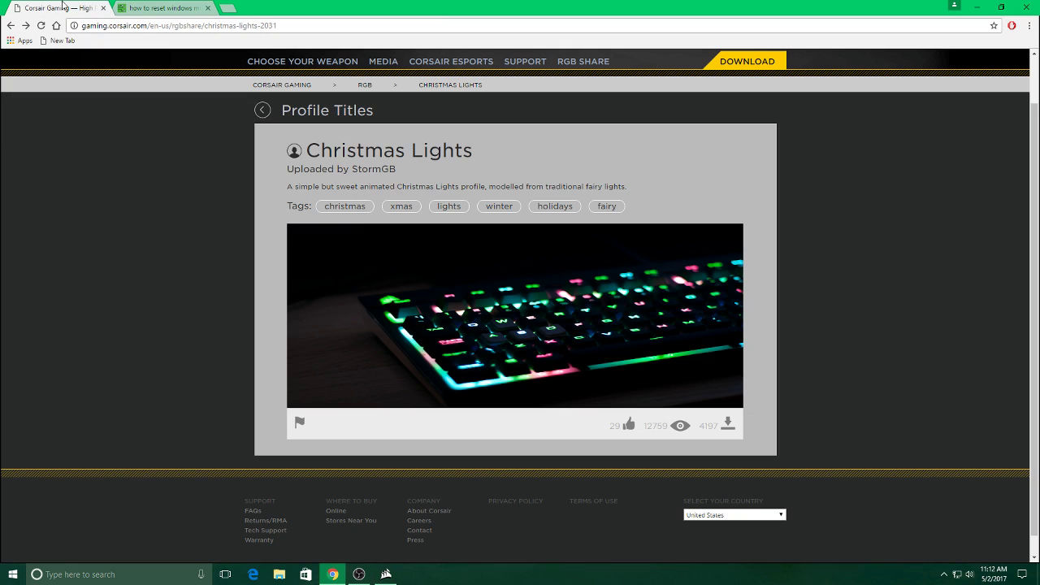
click(207, 8)
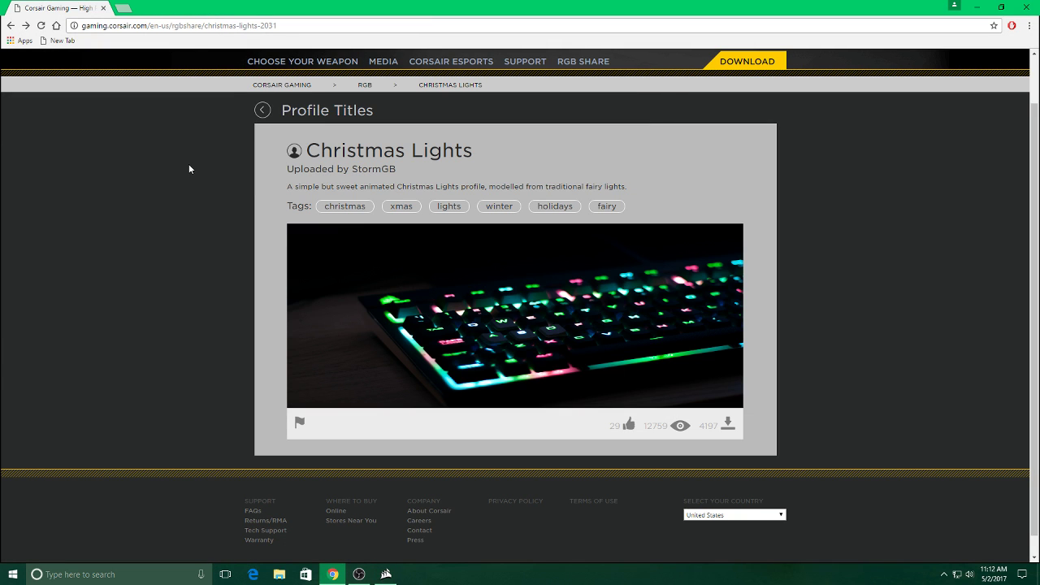
Search Google for "strafe rgb profiles" and open the Corsair's RGB Share result.
scroll(258, 213, up, 1)
click(156, 25)
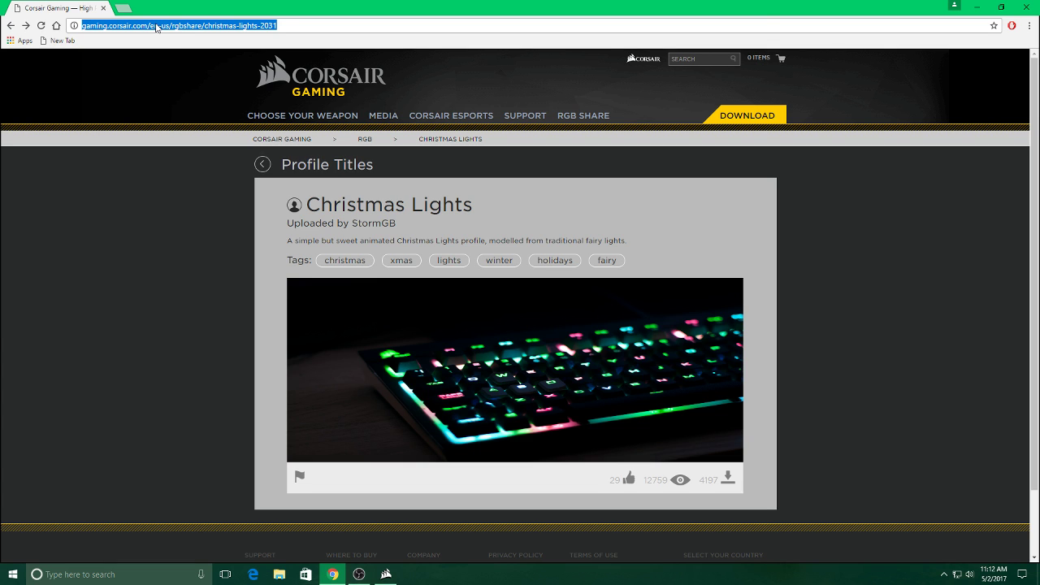
text(stra)
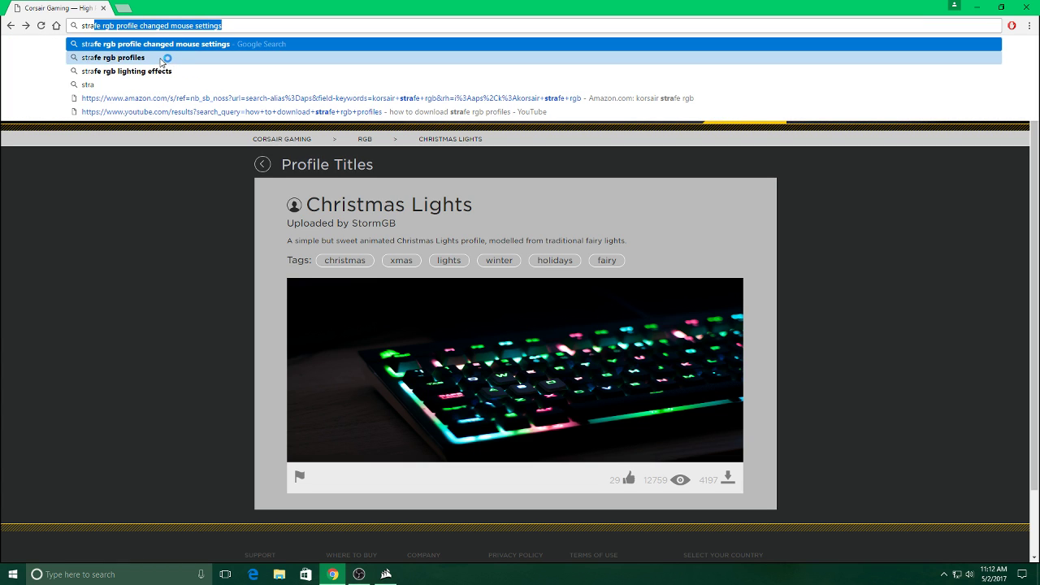
click(160, 58)
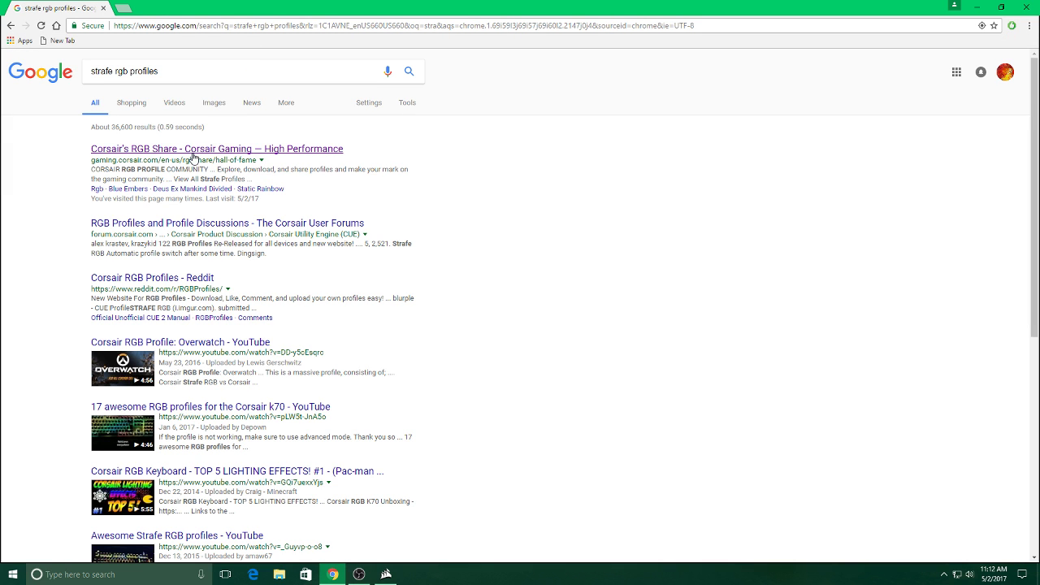
click(193, 154)
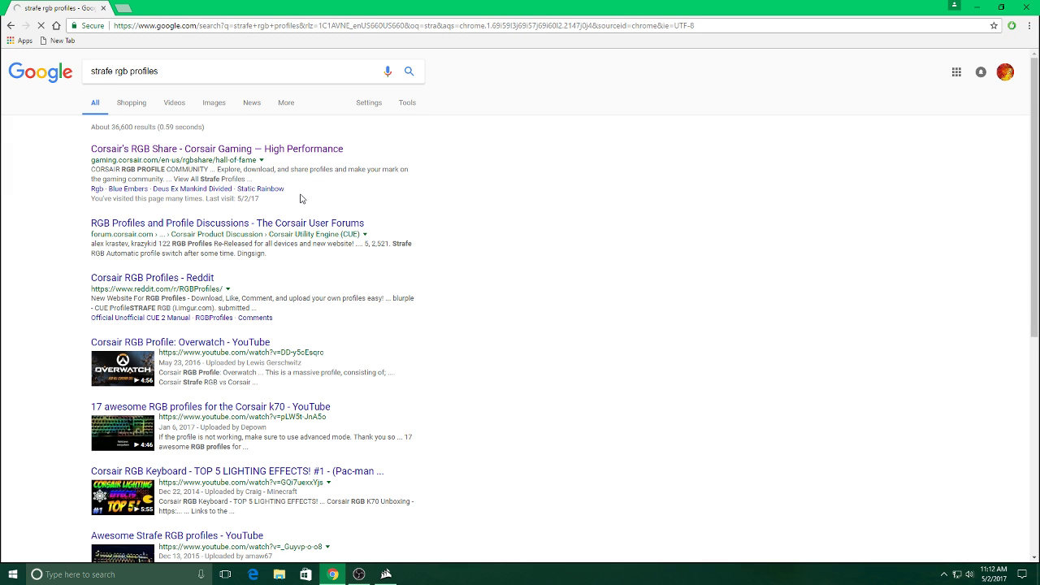
Browse the STRAFE profile listing on RGB Share and open the Christmas Lights profile page.
scroll(493, 276, down, 2)
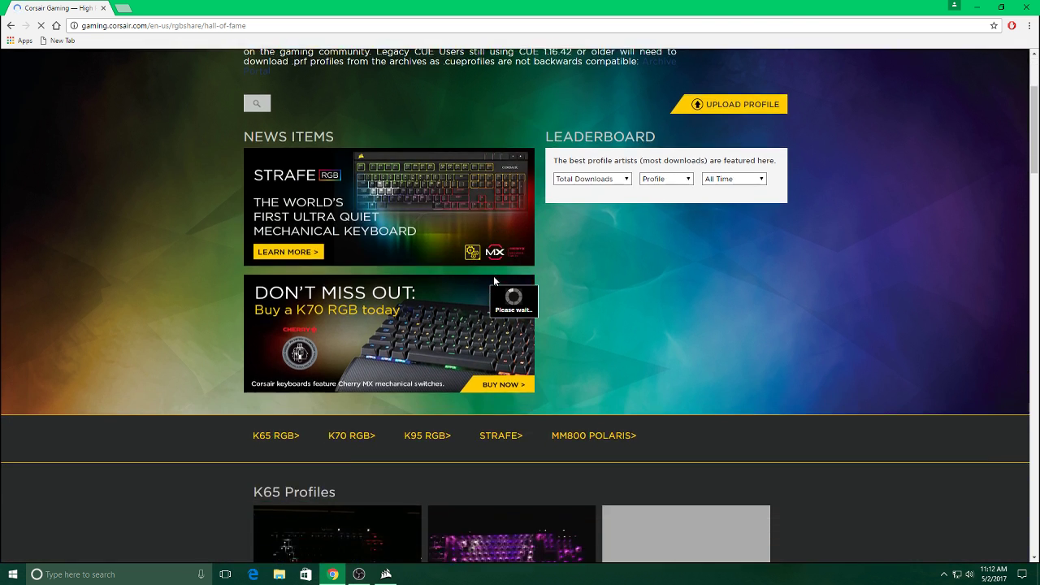
scroll(493, 280, down, 1)
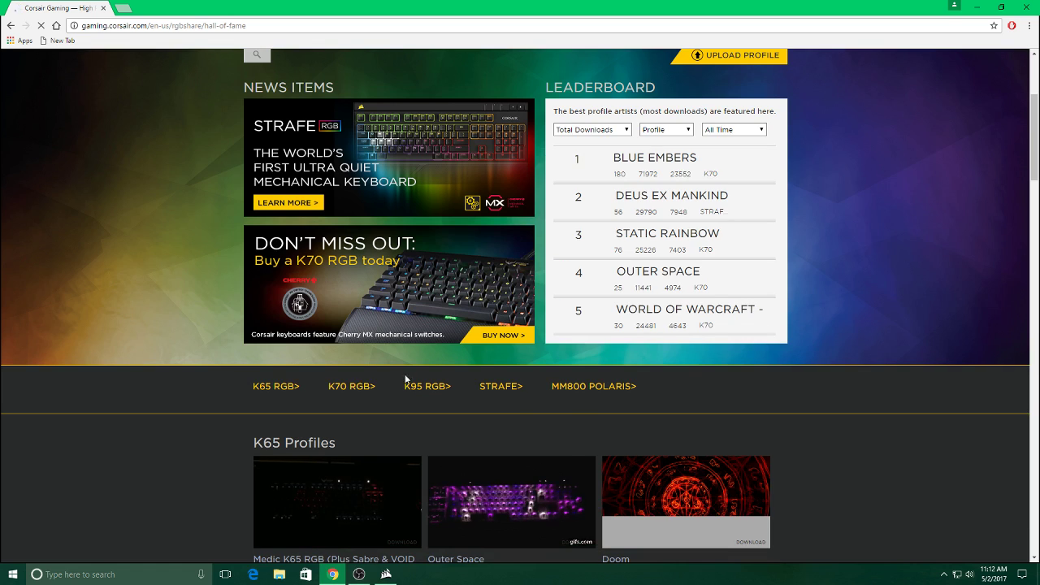
click(501, 386)
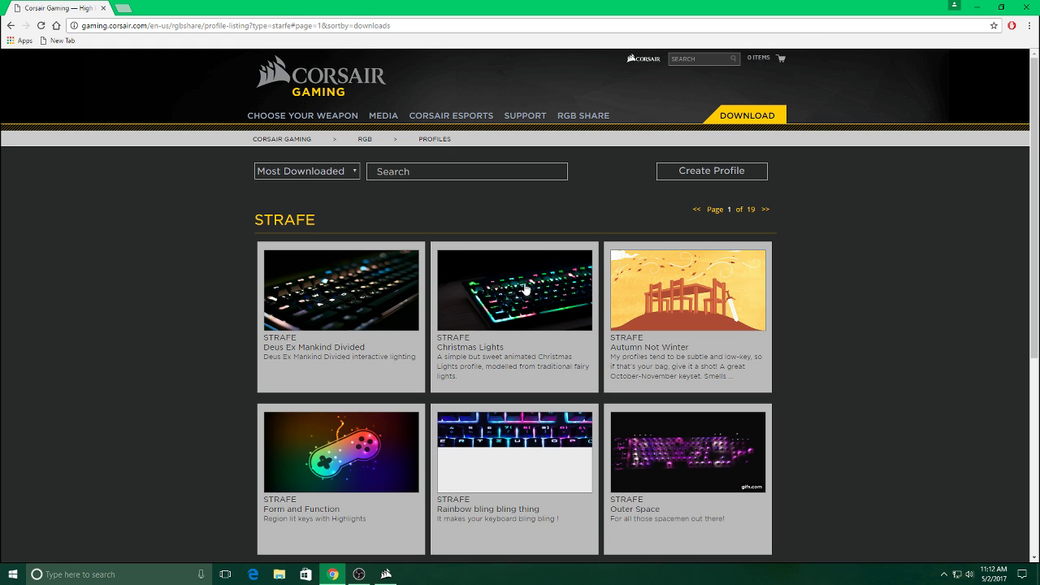
scroll(567, 425, down, 1)
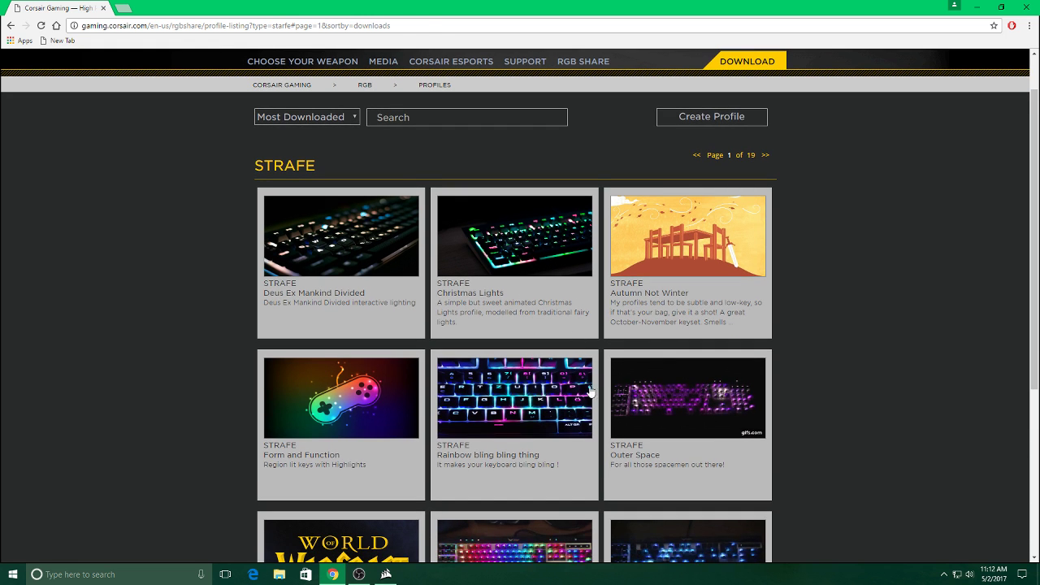
scroll(577, 423, down, 3)
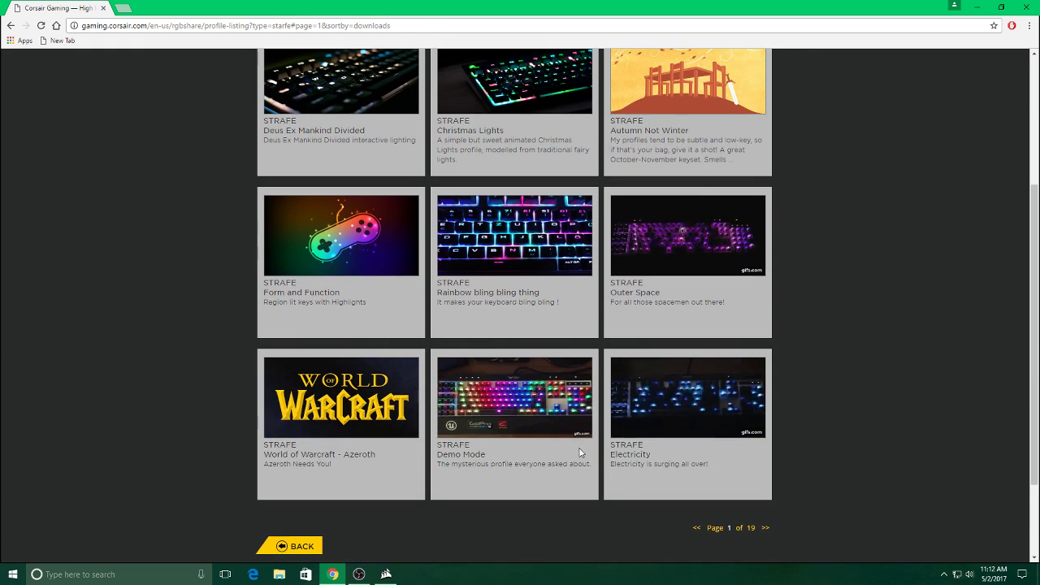
scroll(580, 452, up, 1)
click(507, 154)
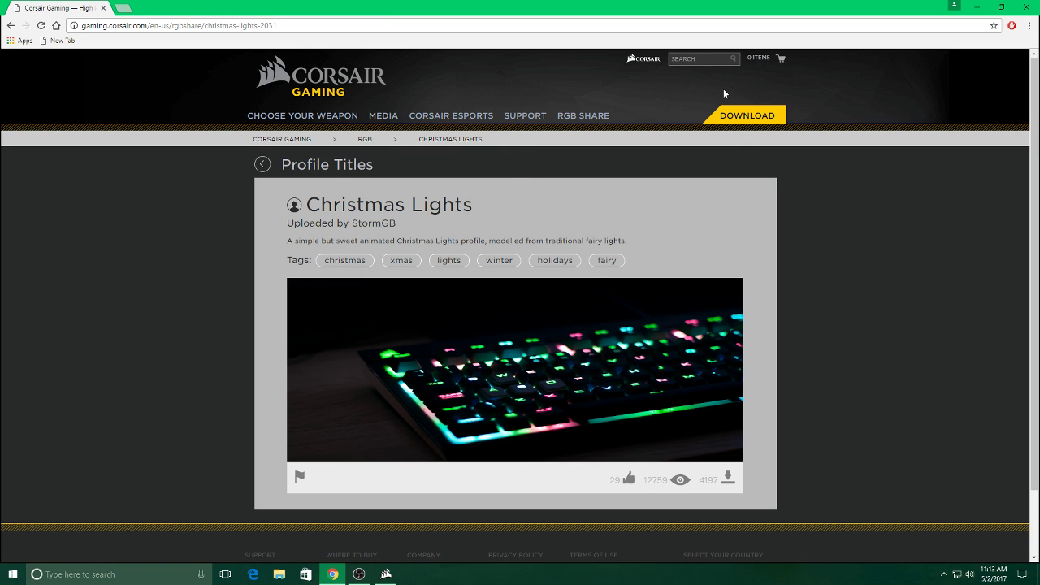
Try to download the Christmas Lights profile, and return from the customer login page to the profile page.
click(729, 483)
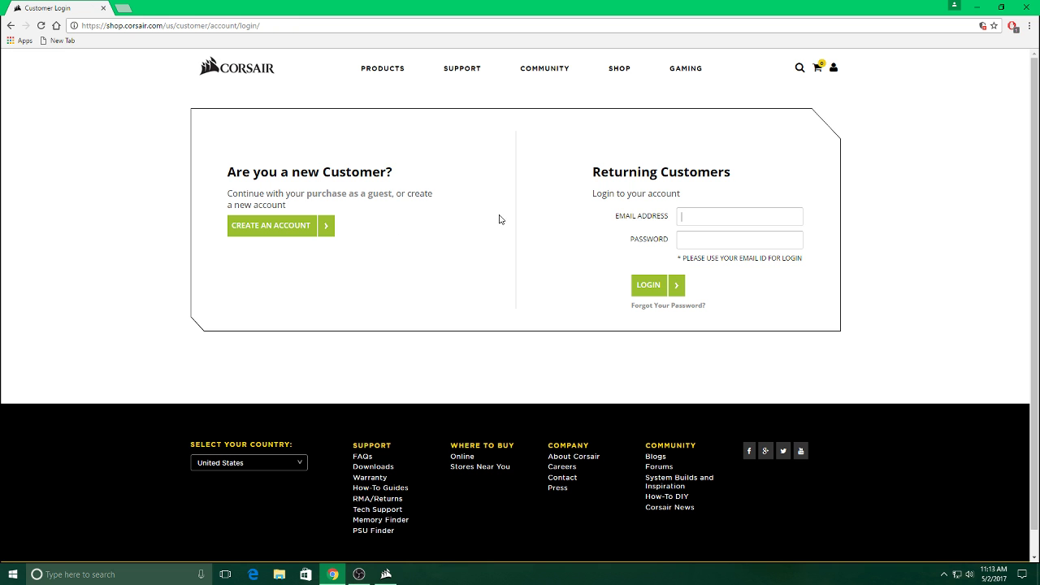
key(alt+Left)
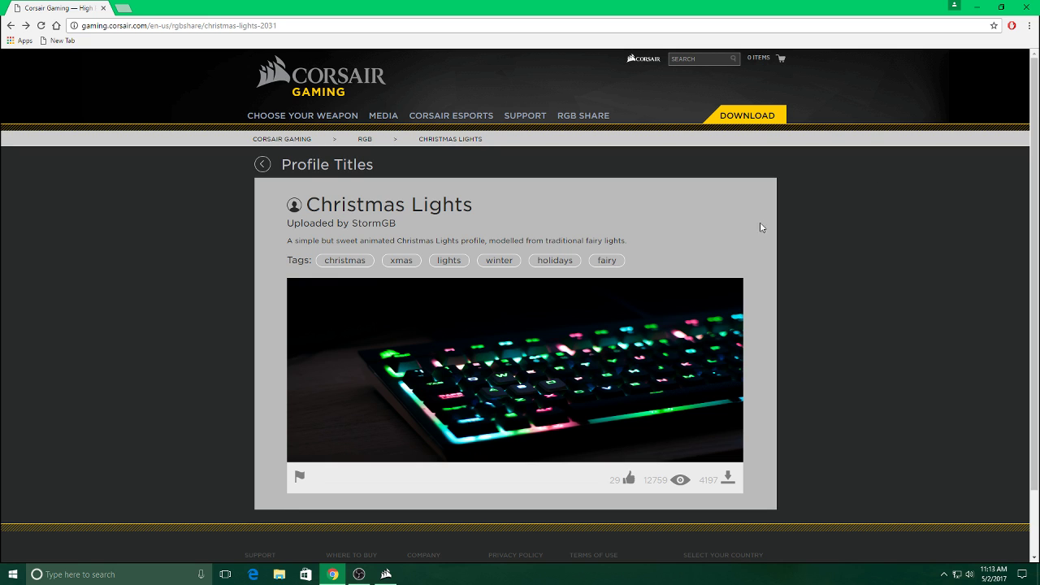
Return to Corsair Utility Engine and bring up the profile import options for the STRAFE RGB keyboard.
click(978, 8)
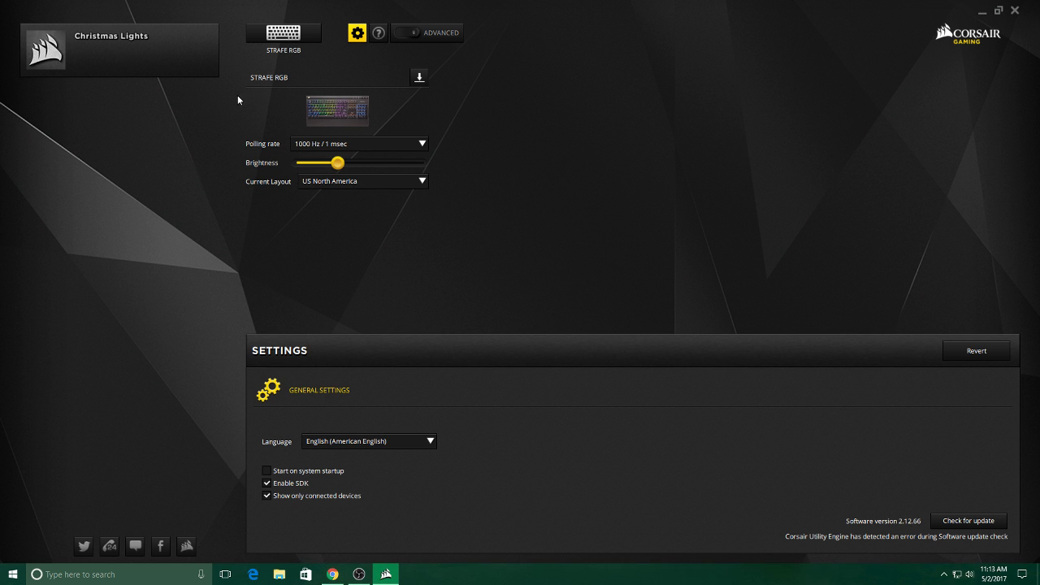
click(267, 38)
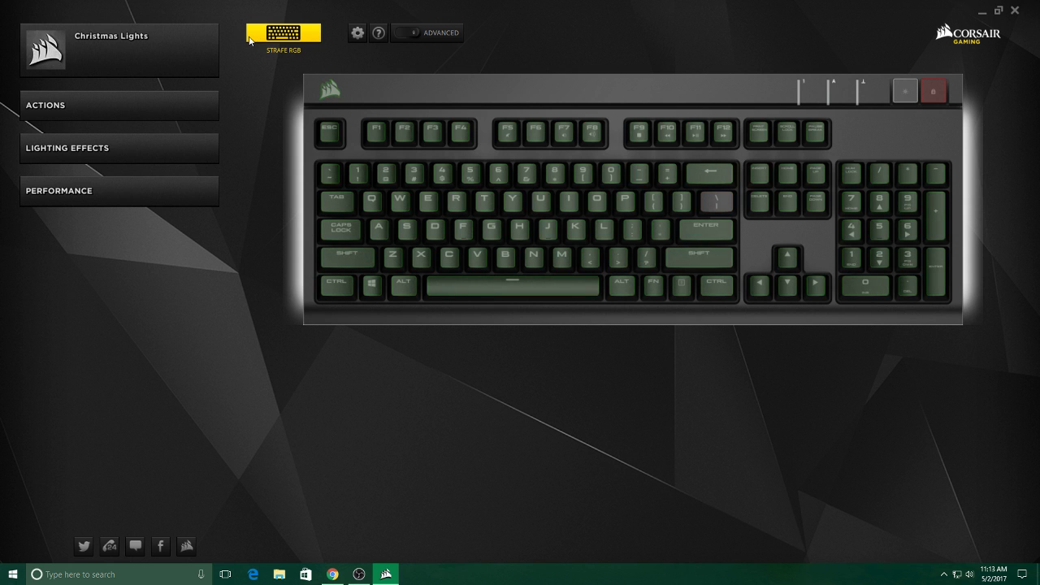
click(109, 43)
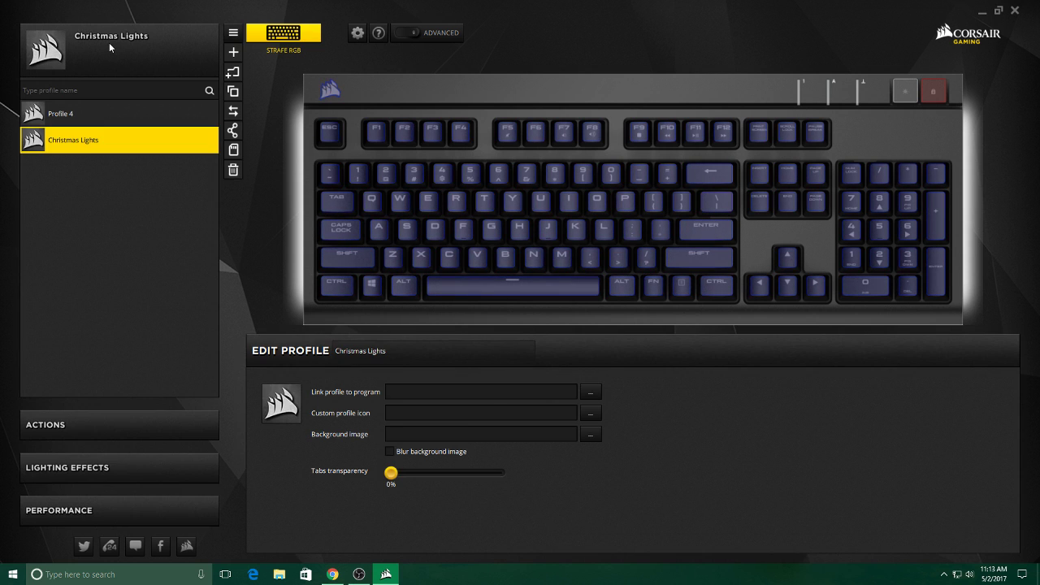
click(232, 112)
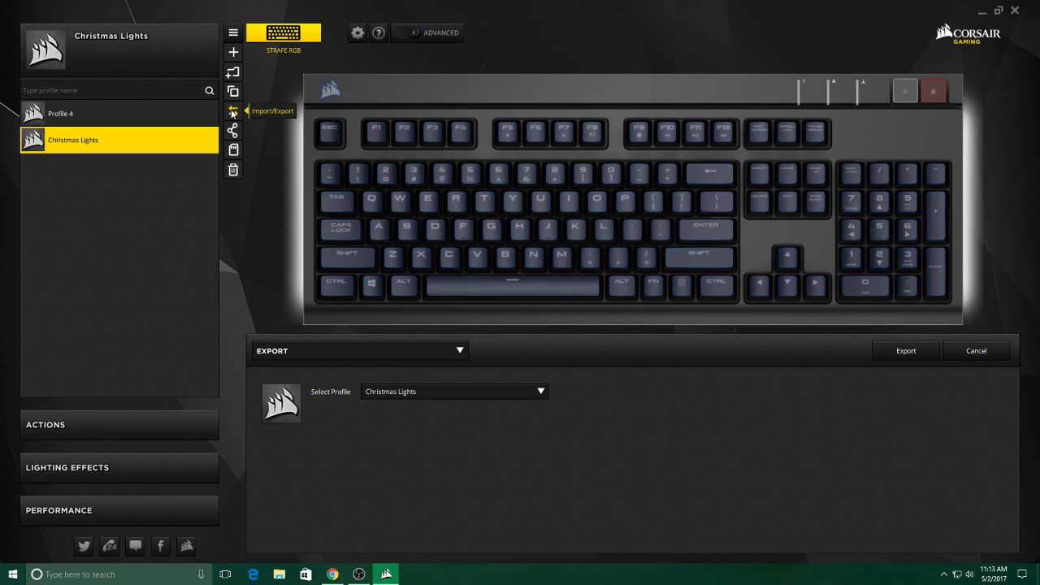
click(366, 350)
click(345, 390)
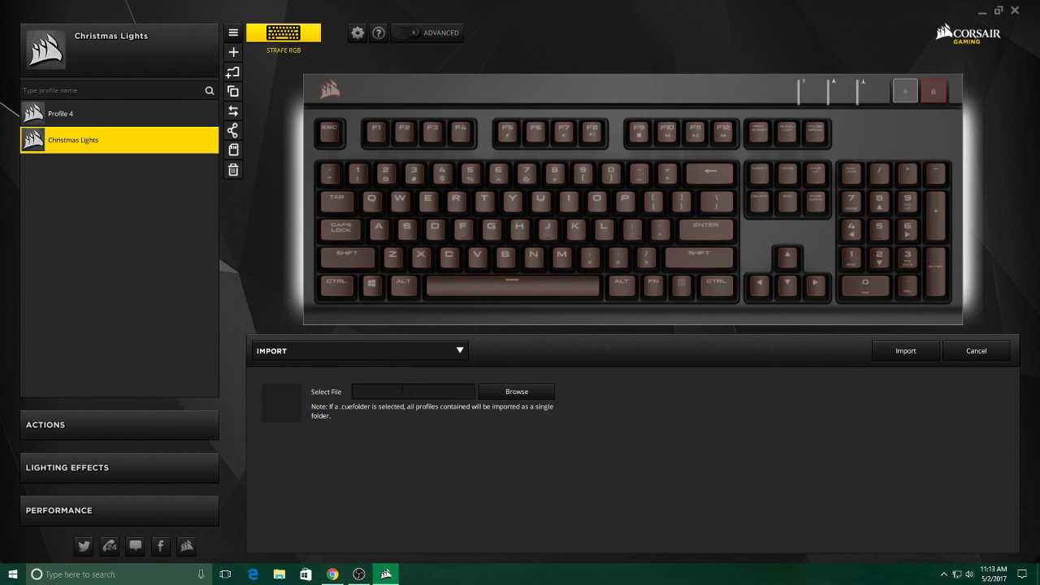
Import world-of-warcraft---azeroth-7a36.cueprofile from the Downloads folder as a keyboard profile.
click(508, 393)
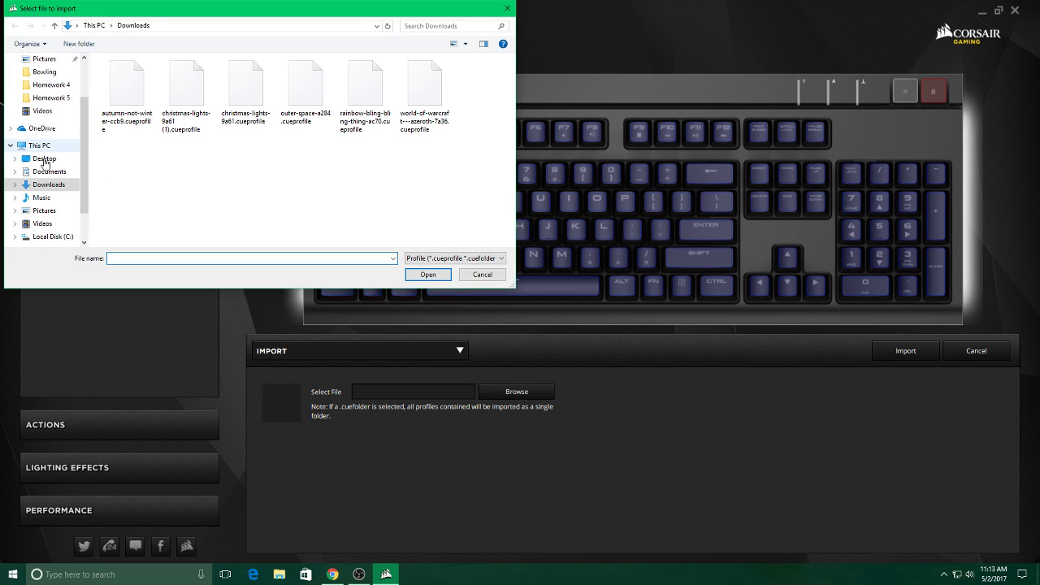
click(47, 172)
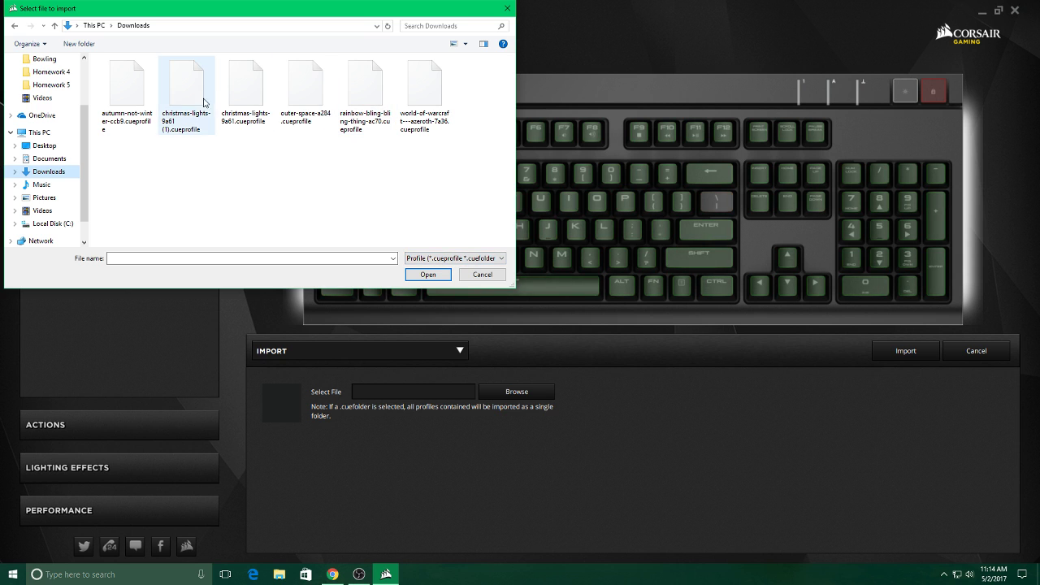
click(415, 101)
click(437, 273)
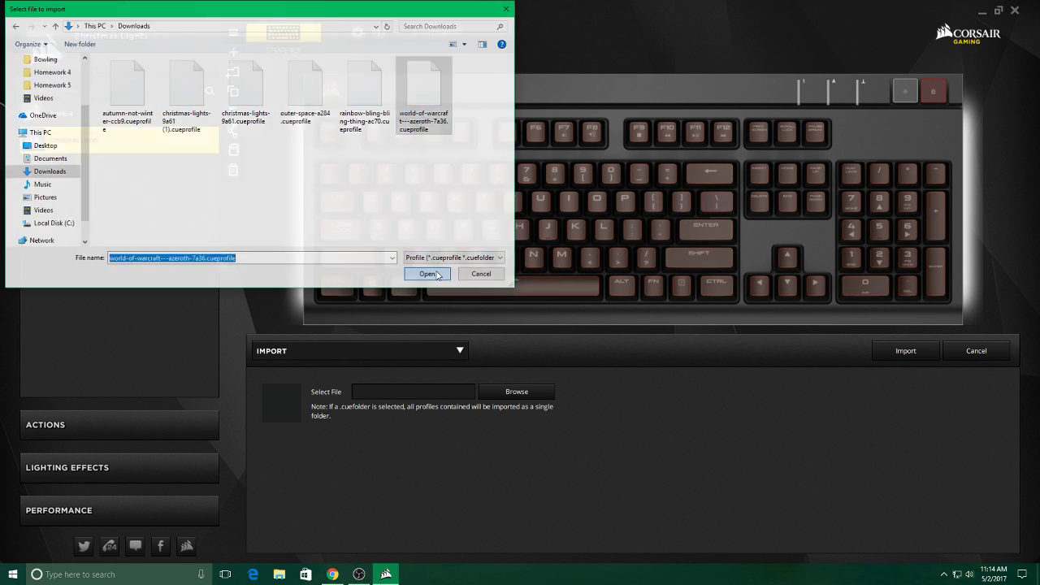
click(904, 353)
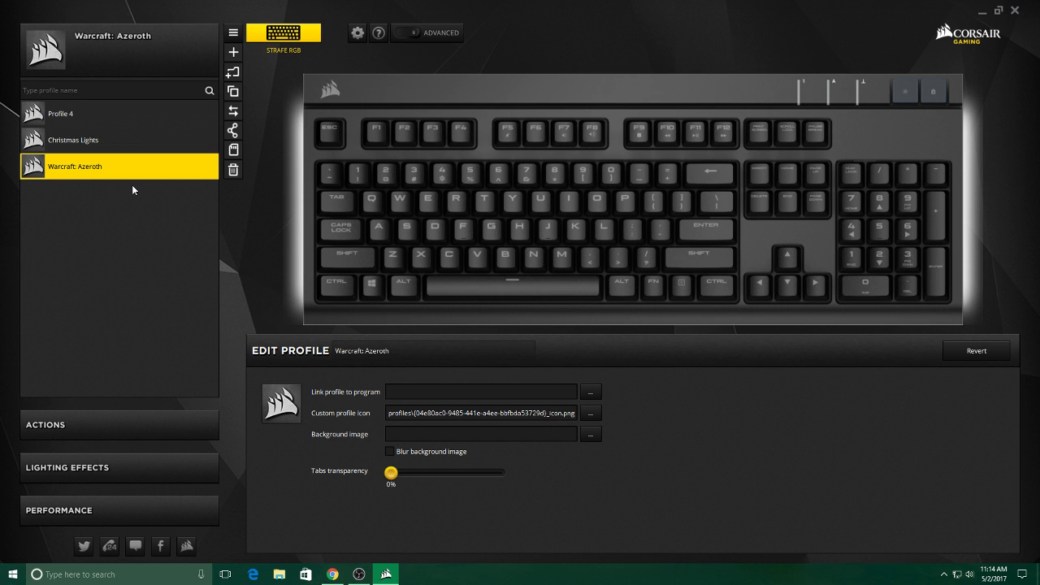
Turn on advanced mode with the Christmas Lights profile active, and switch to the Warcraft: Azeroth profile.
click(126, 143)
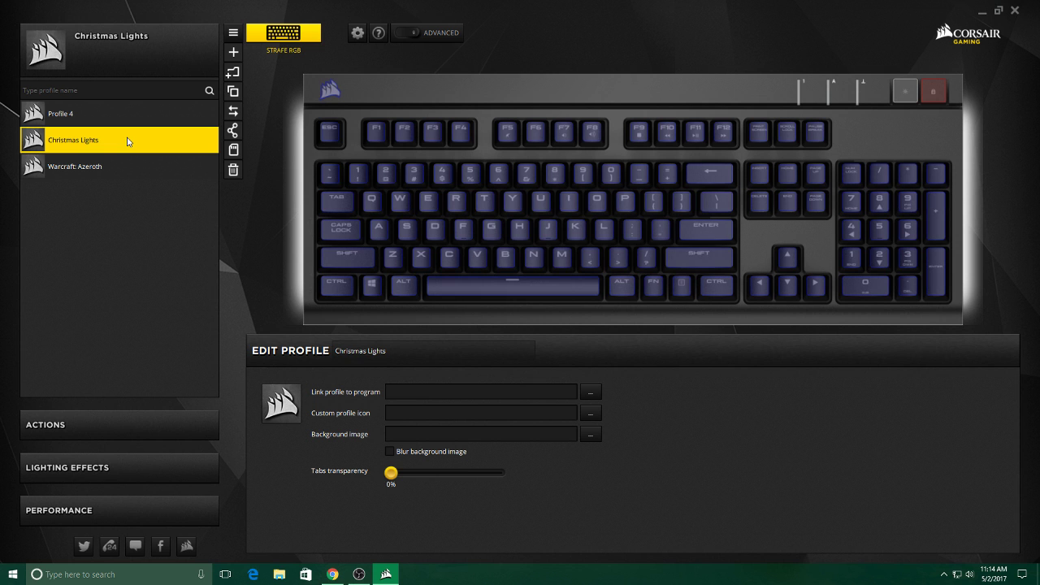
click(409, 31)
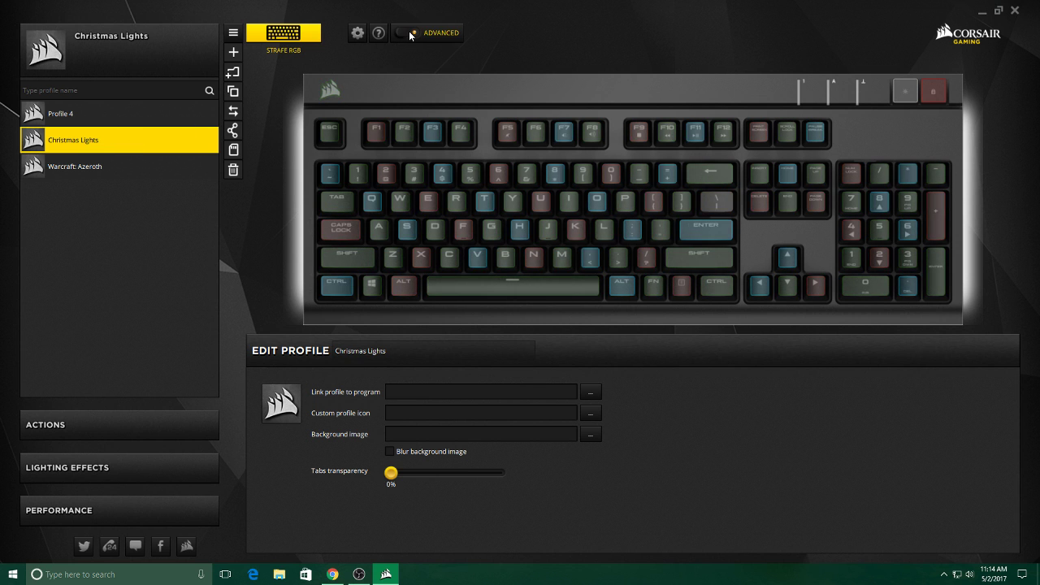
click(120, 171)
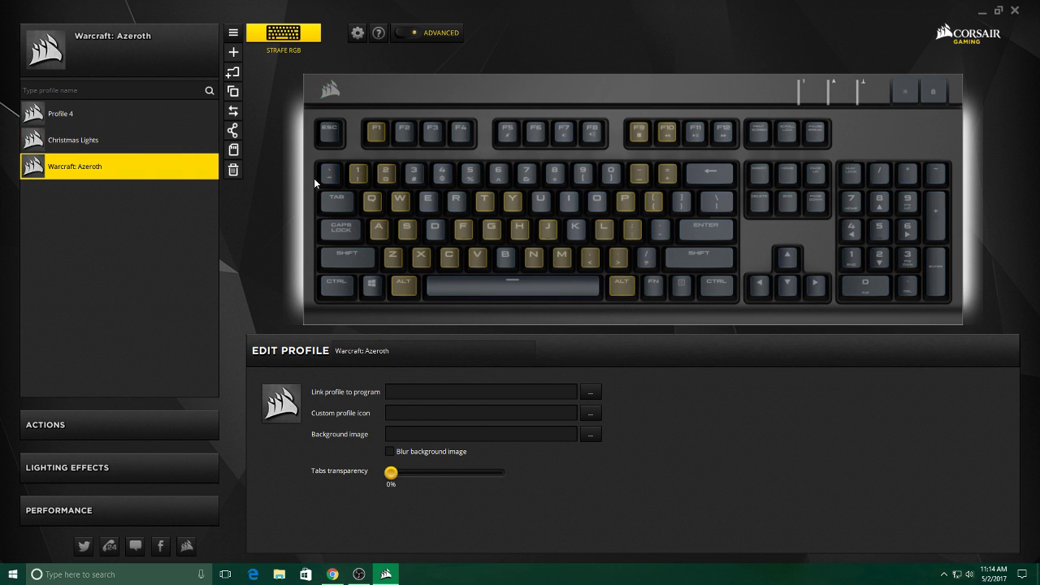